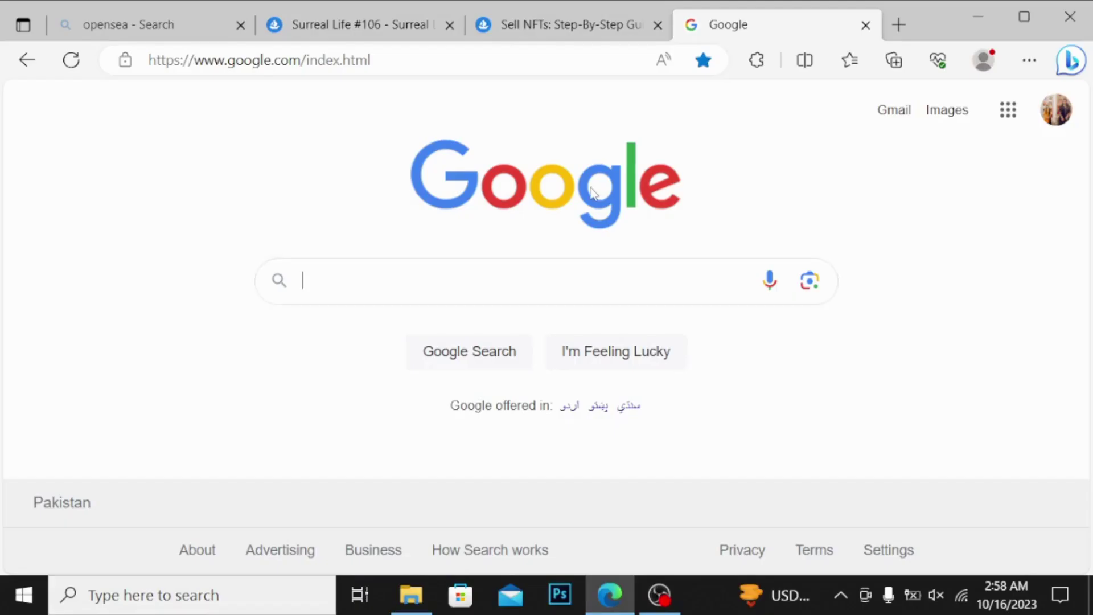
Switch to the OpenSea 'Sell NFTs: Step-By-Step Guide' article.
left_click(569, 24)
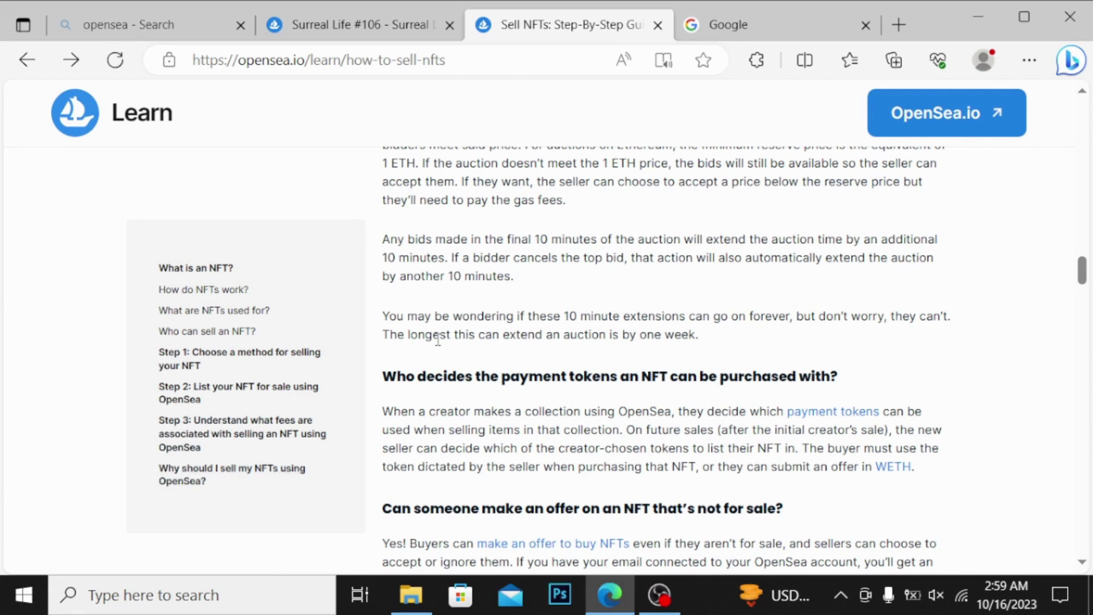
Search Google for 'selling nft on opensea step by step guide'.
left_click(797, 26)
left_click(364, 285)
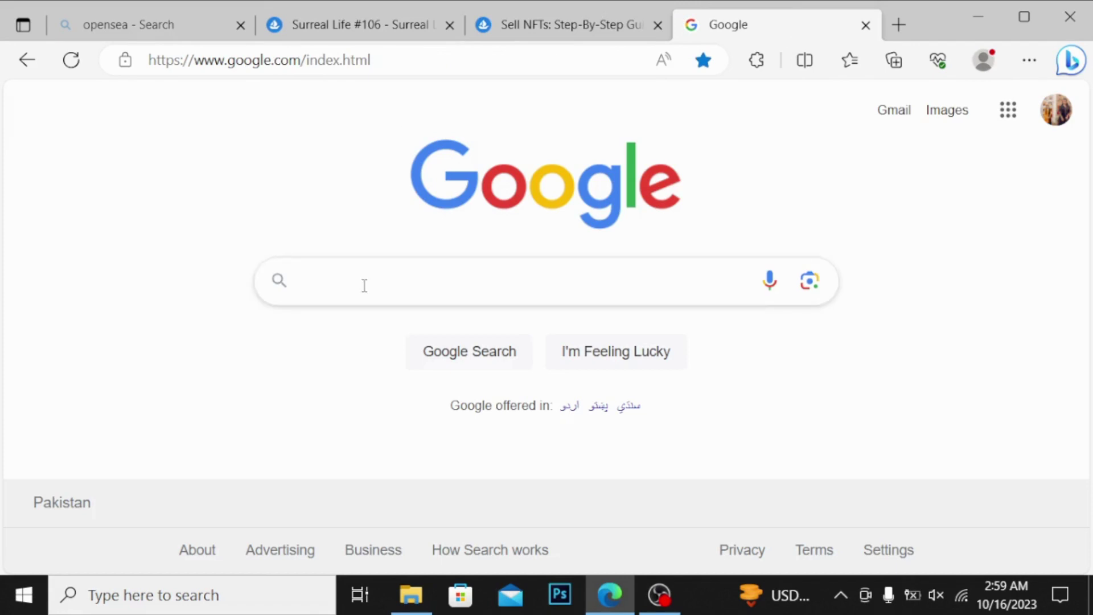
left_click(364, 286)
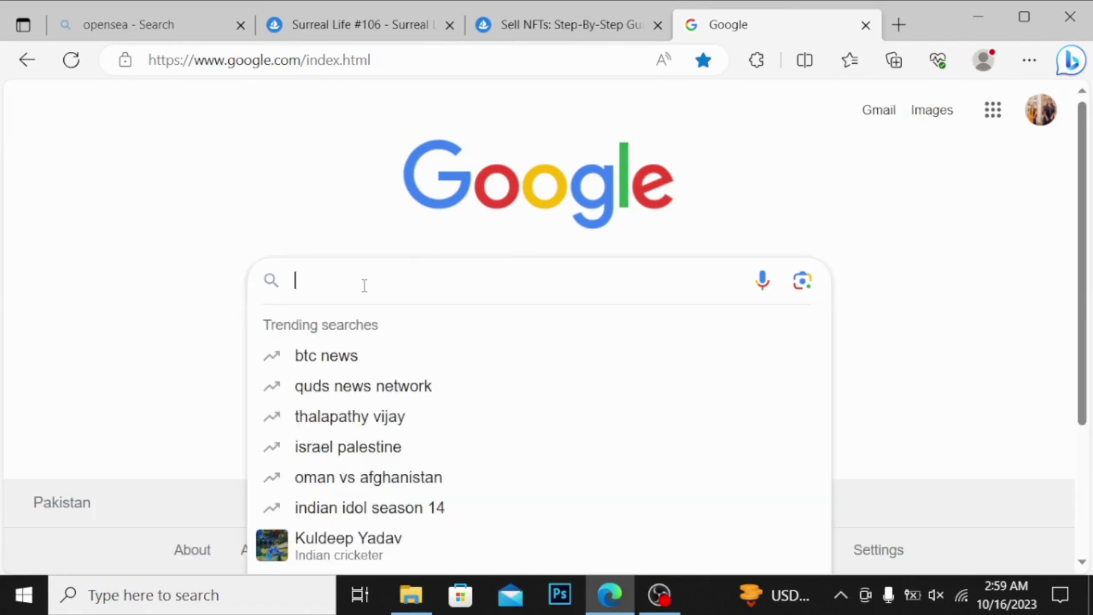
type("selling n")
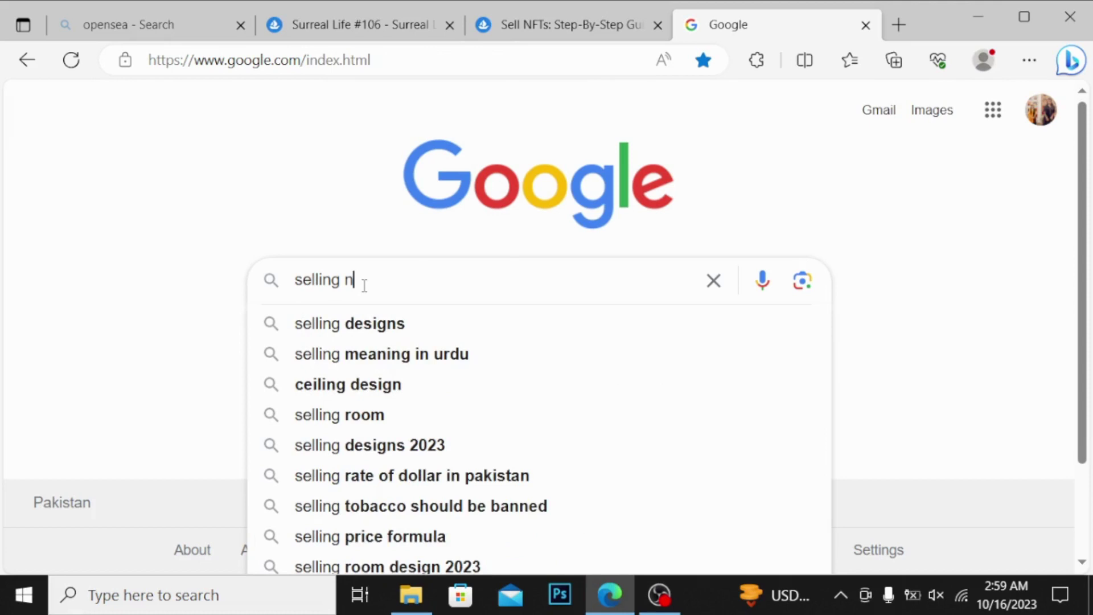
type("ft on op")
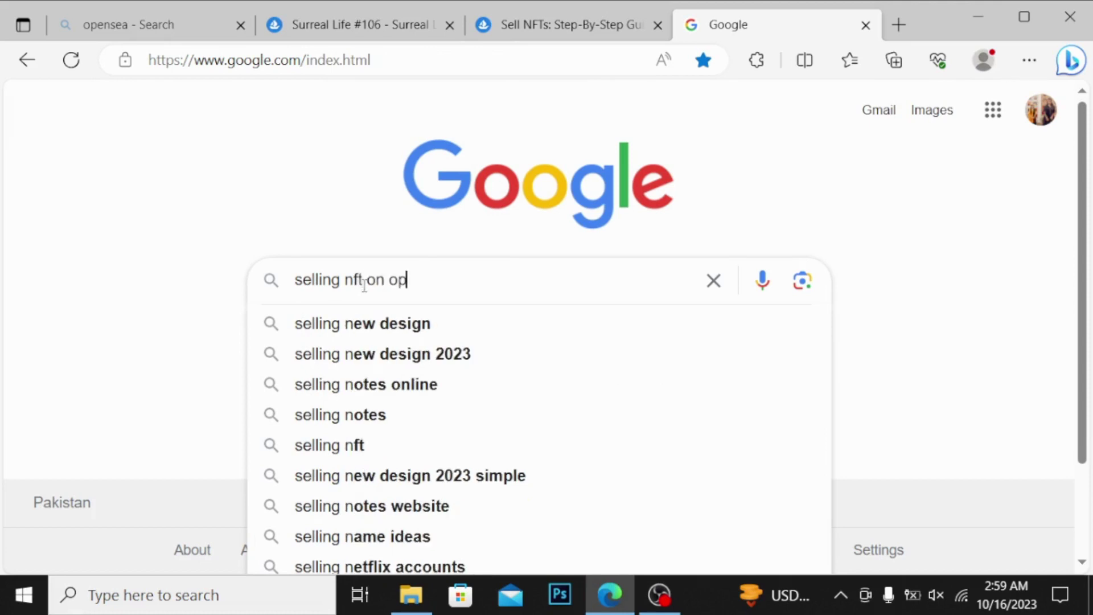
type("ensea ste")
key("BackSpace")
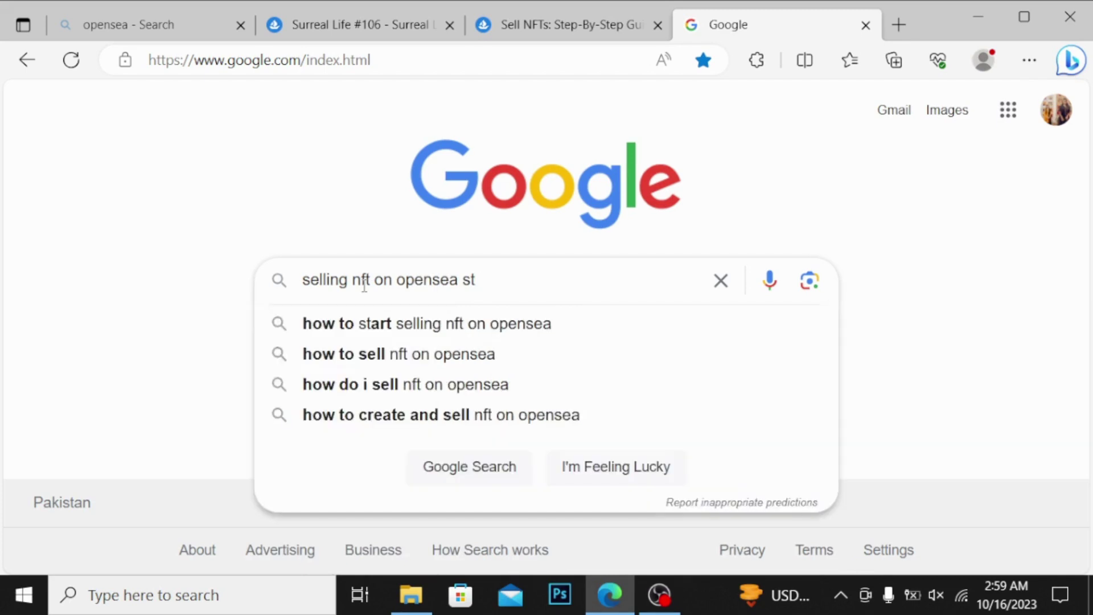
type("ep by ")
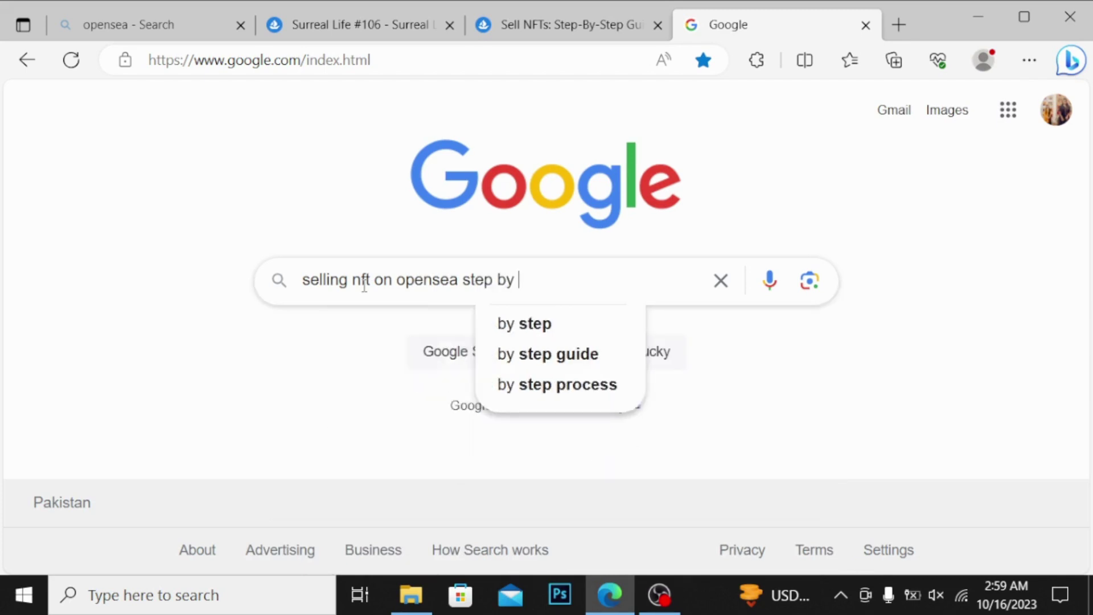
type("step guide")
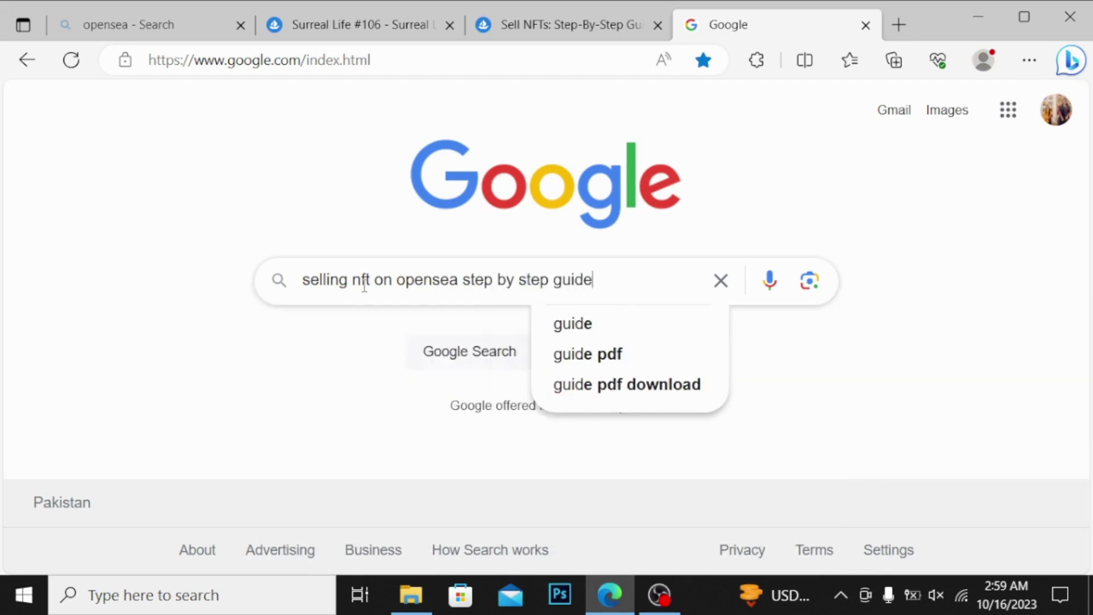
key("Return")
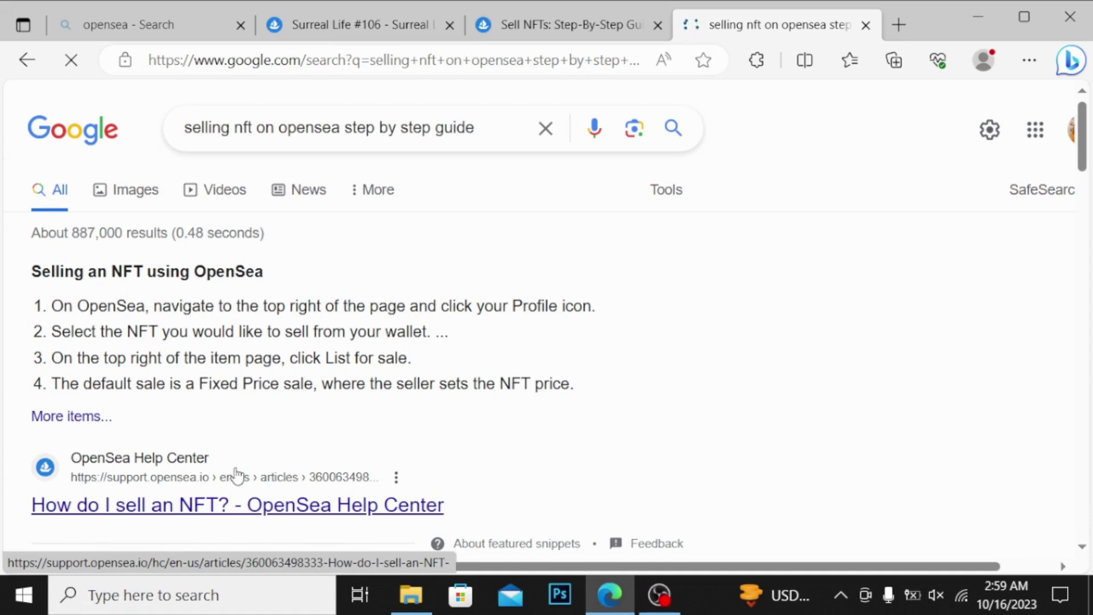
Open the 'How do I sell an NFT?' Help Center result and scroll through its steps.
left_click(193, 507)
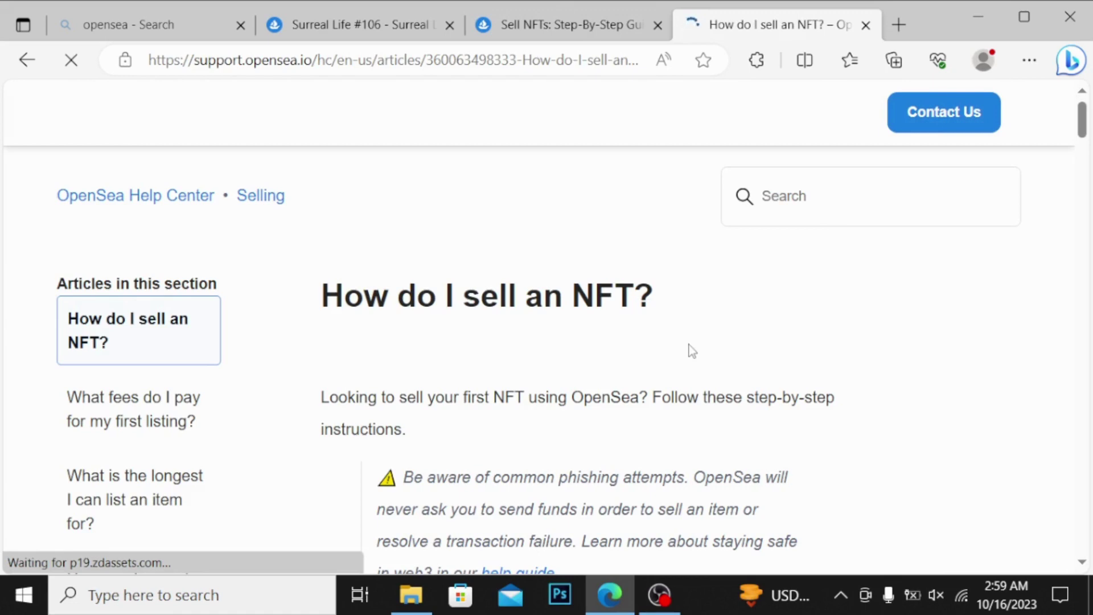
left_click_drag(1088, 123, 1089, 154)
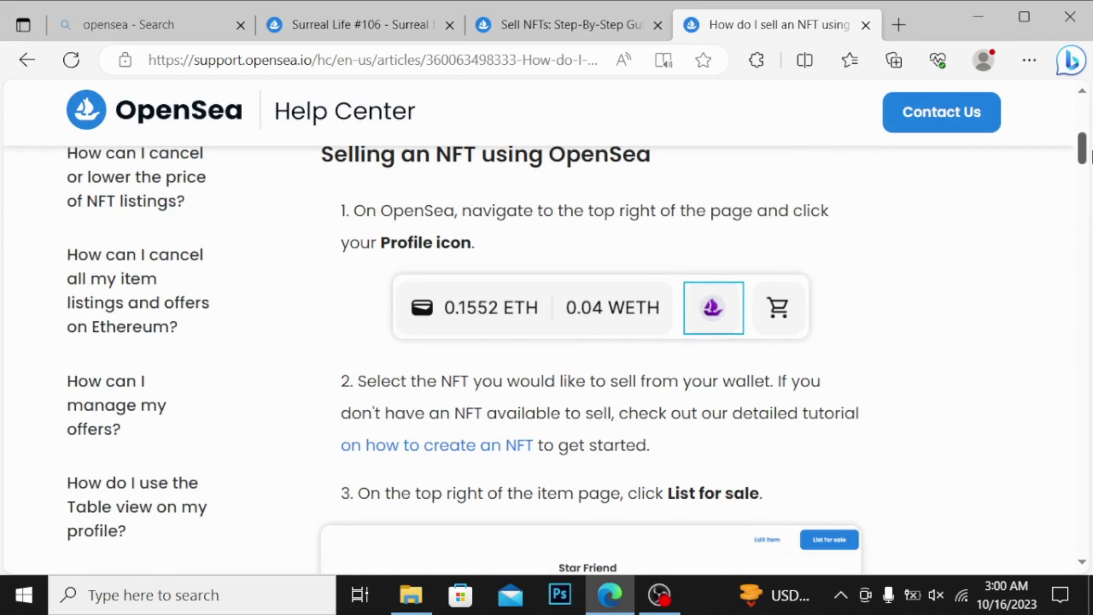
left_click_drag(1089, 155, 1058, 64)
Back on the Sell NFTs guide, read the Step 1 selling methods and English auction sections.
left_click(501, 25)
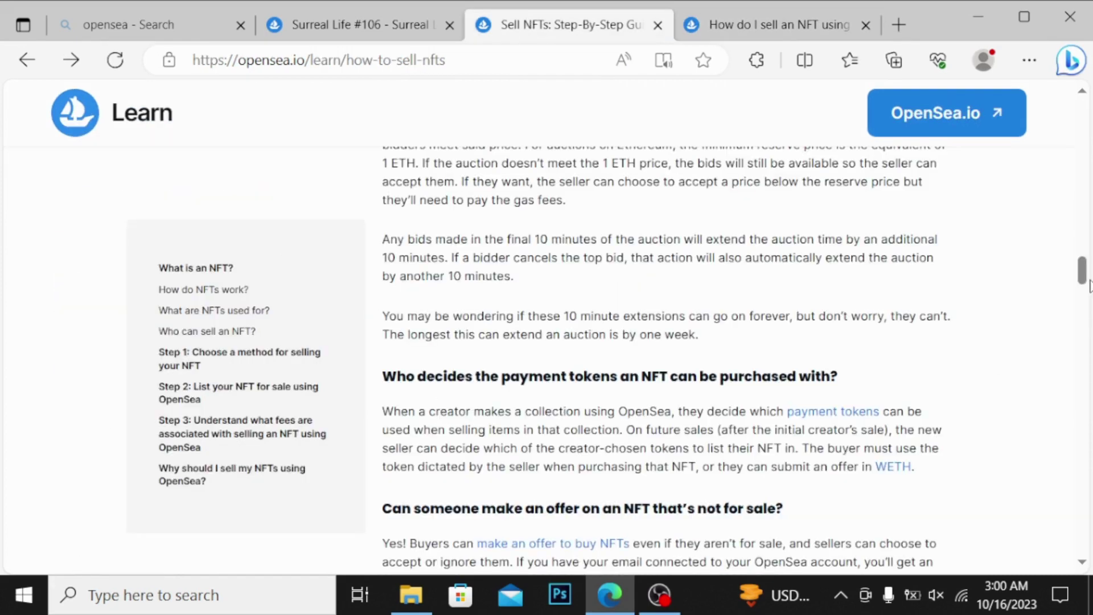
left_click_drag(1090, 233, 1090, 145)
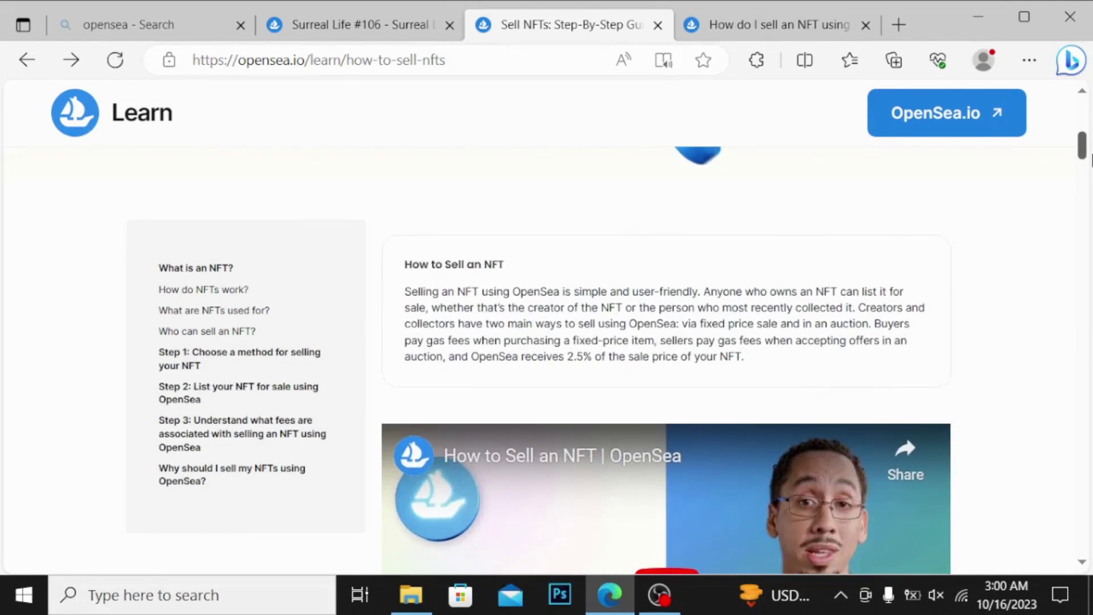
scroll(666, 254, "down", 10)
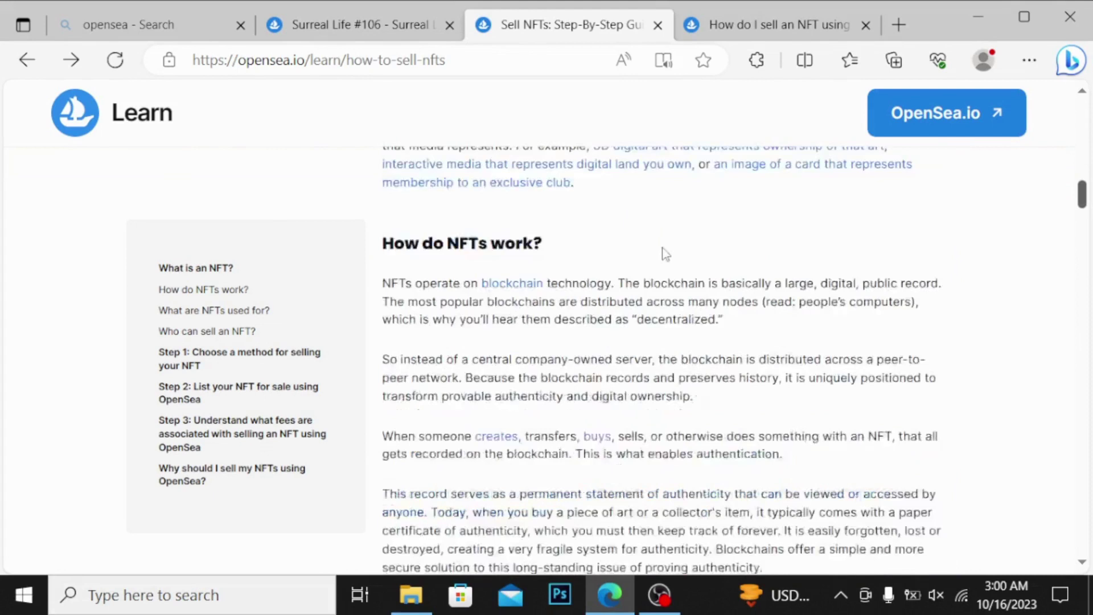
scroll(786, 308, "up", 5)
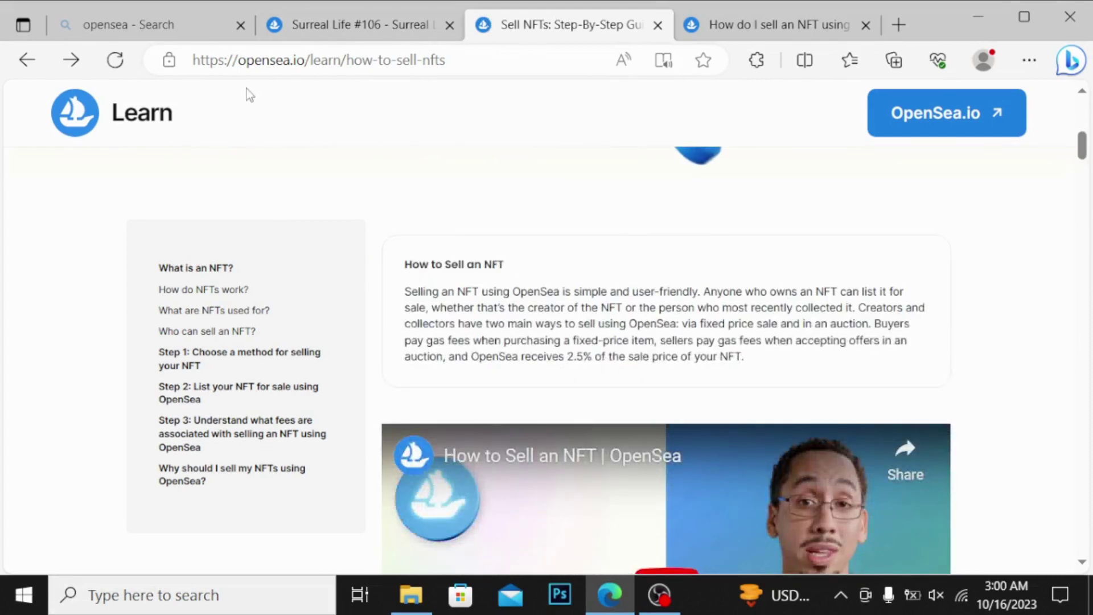
left_click_drag(1081, 148, 1090, 180)
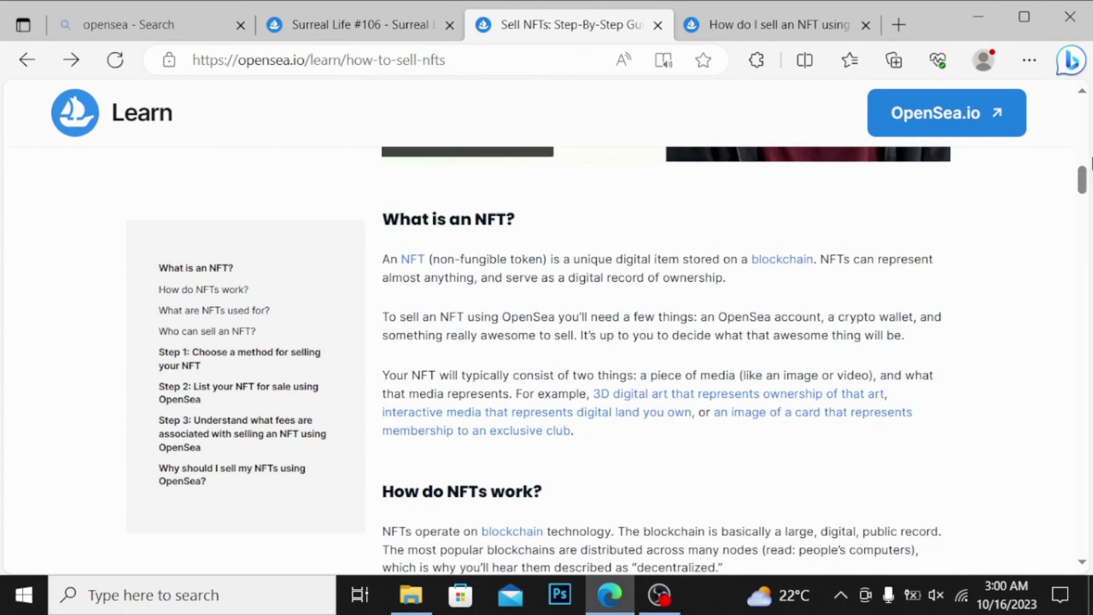
left_click_drag(1088, 180, 1090, 217)
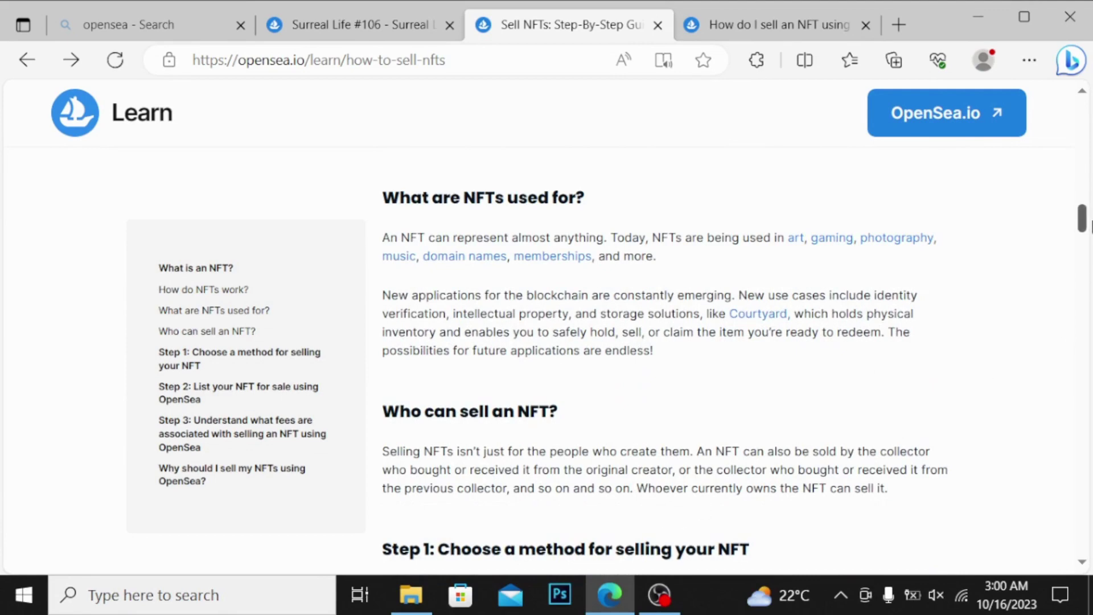
scroll(1088, 214, "down", 3)
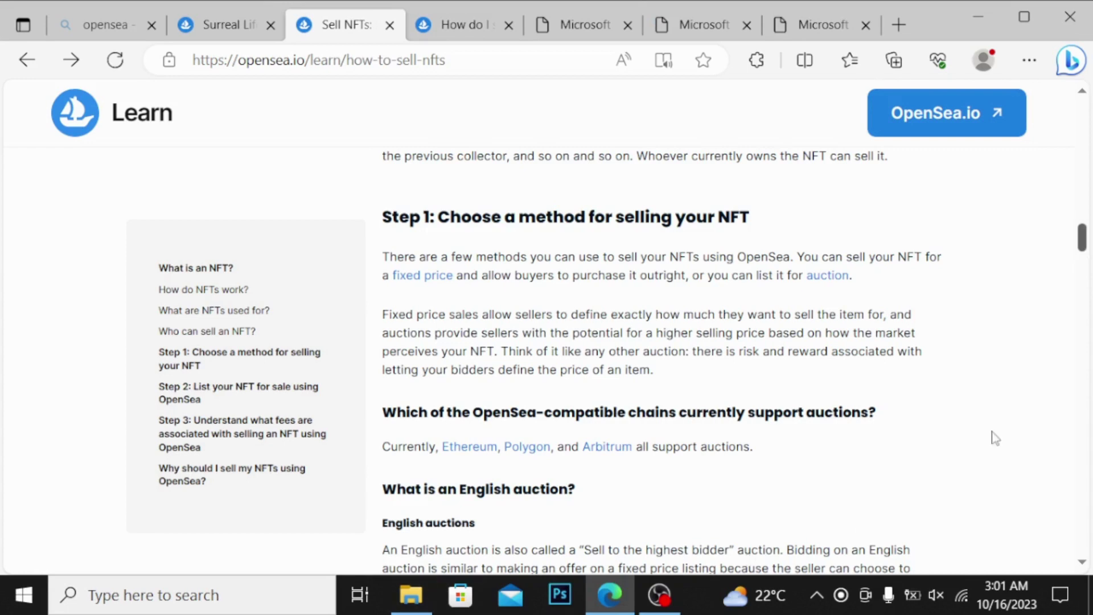
scroll(994, 439, "down", 3)
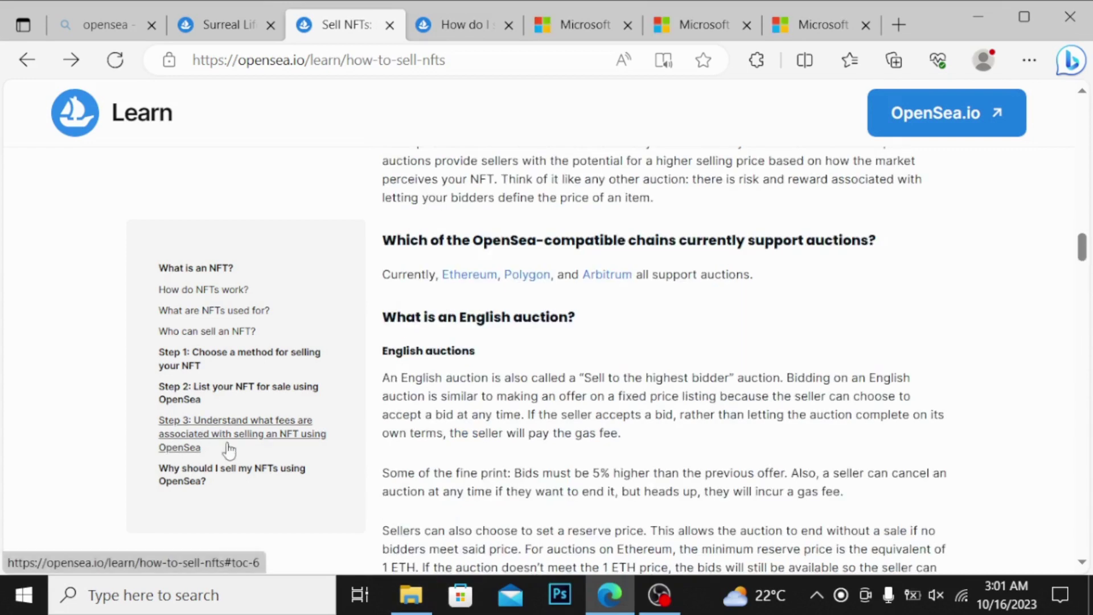
Read the guide's Step 3 fees section, then open your OpenSea profile from the account menu.
left_click(248, 442)
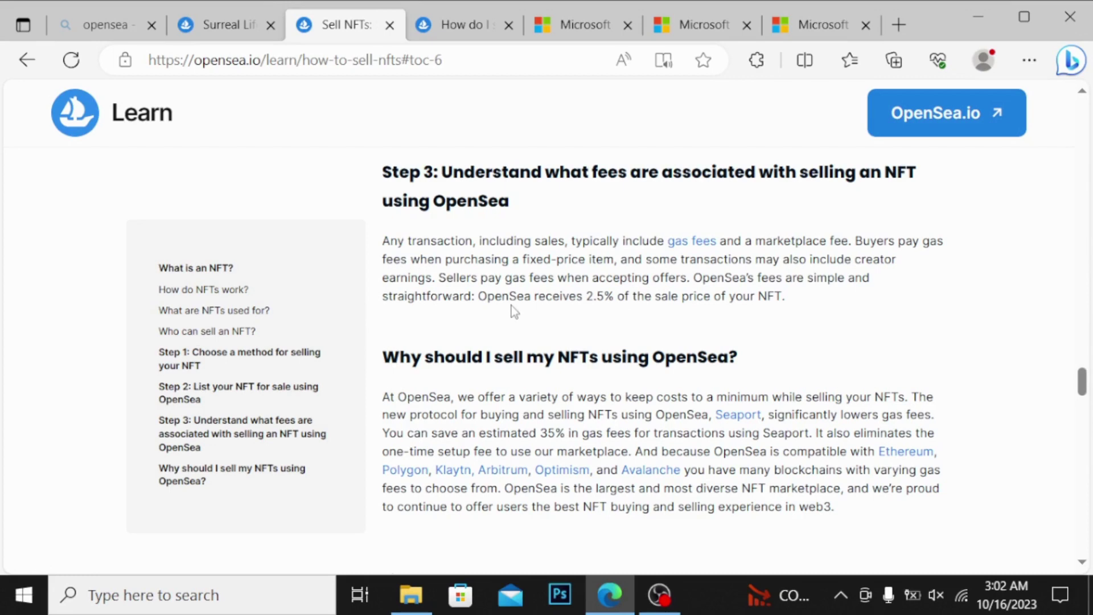
left_click_drag(1091, 367, 1091, 333)
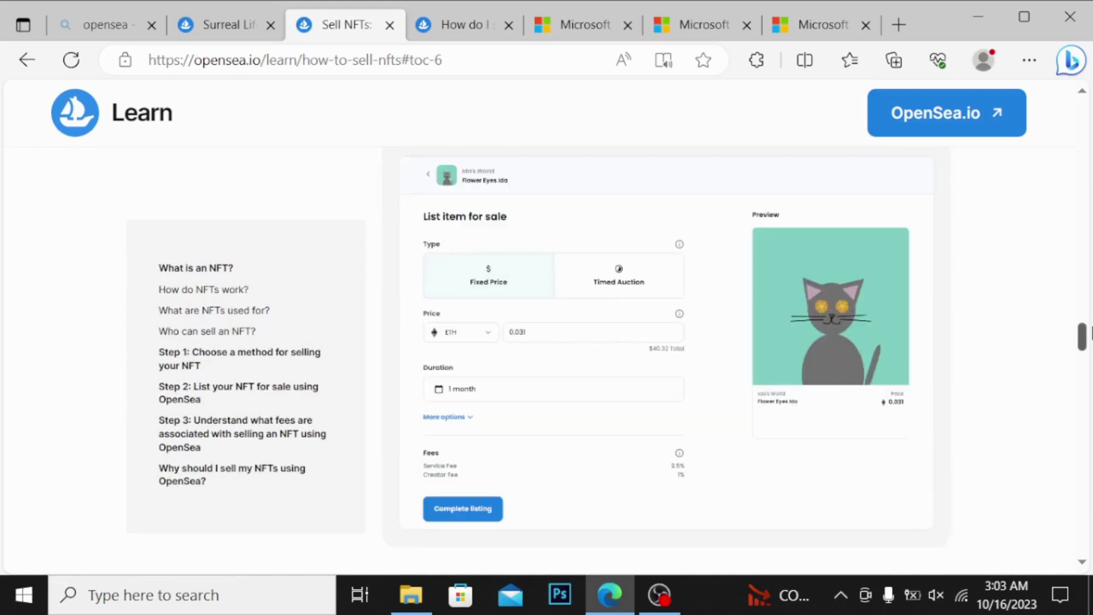
left_click(463, 28)
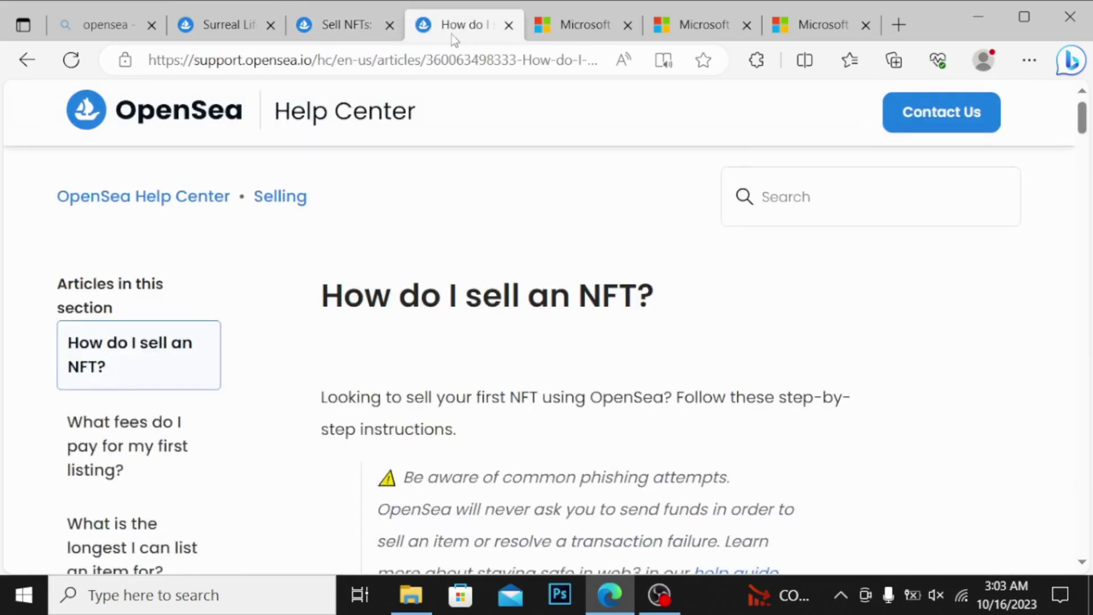
left_click(216, 23)
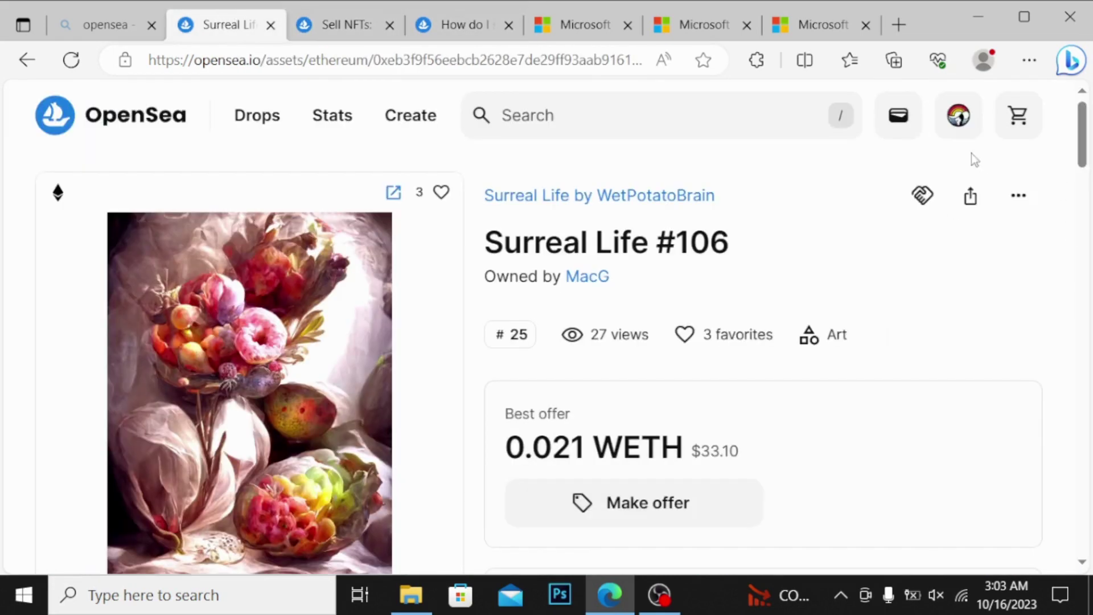
mouse_move(959, 115)
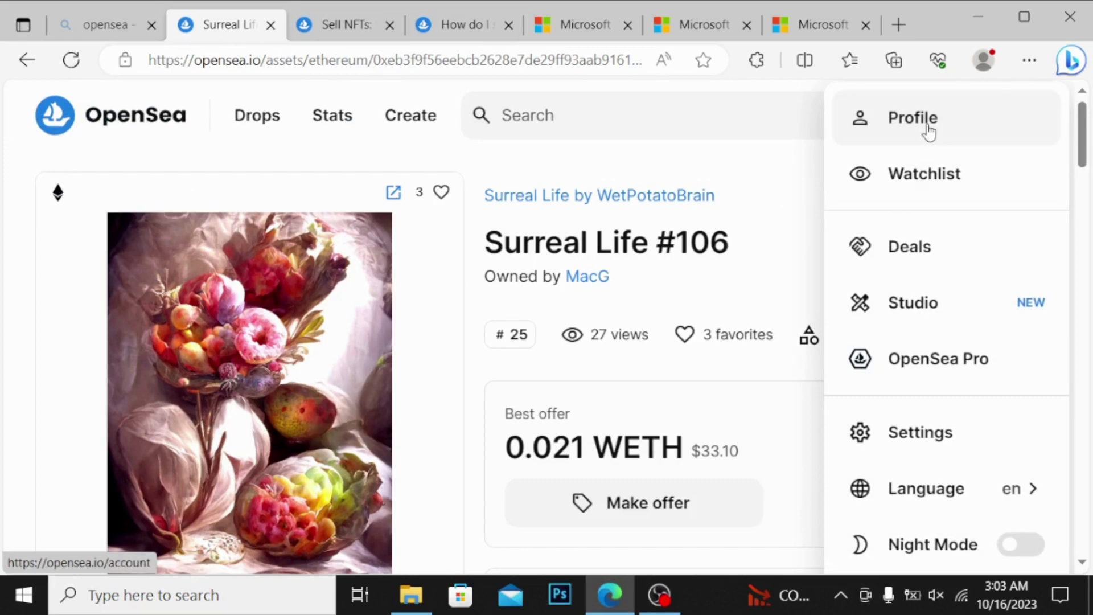
left_click(928, 125)
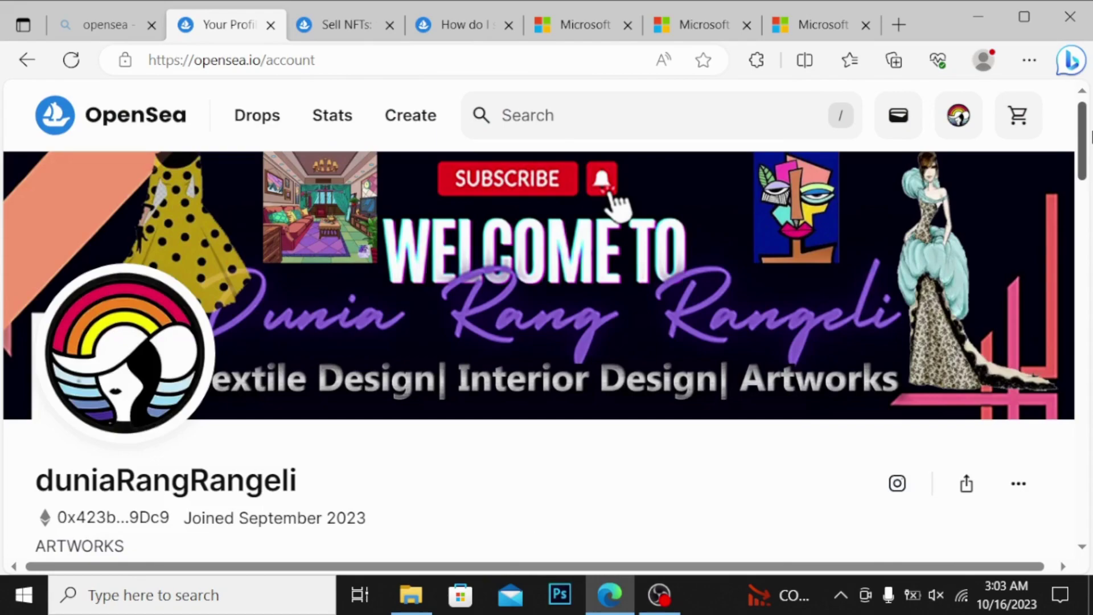
left_click_drag(1091, 137, 1091, 316)
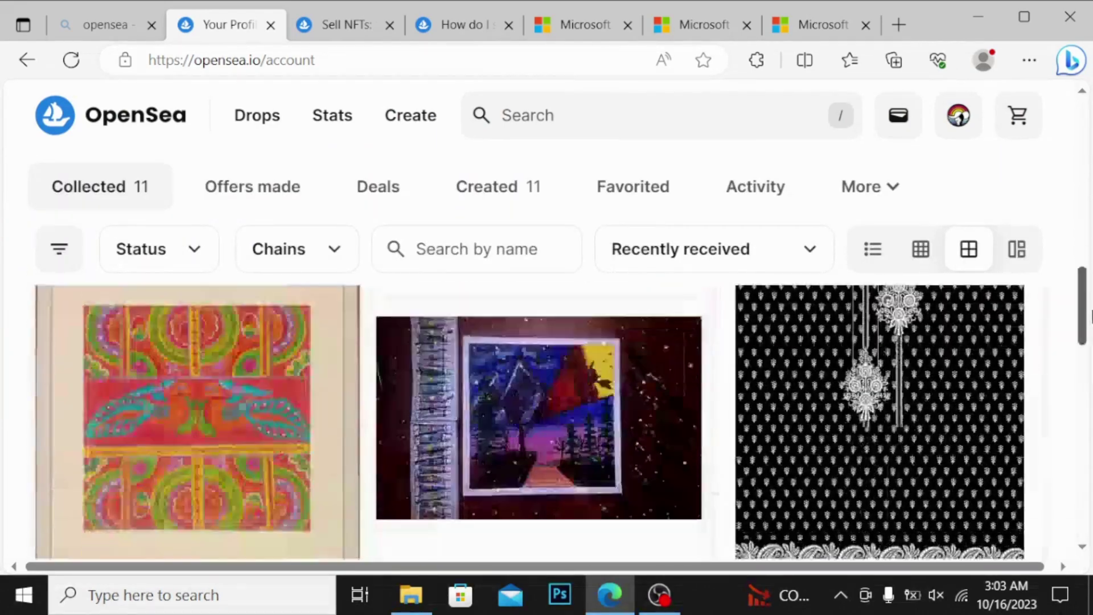
scroll(1091, 325, "down", 10)
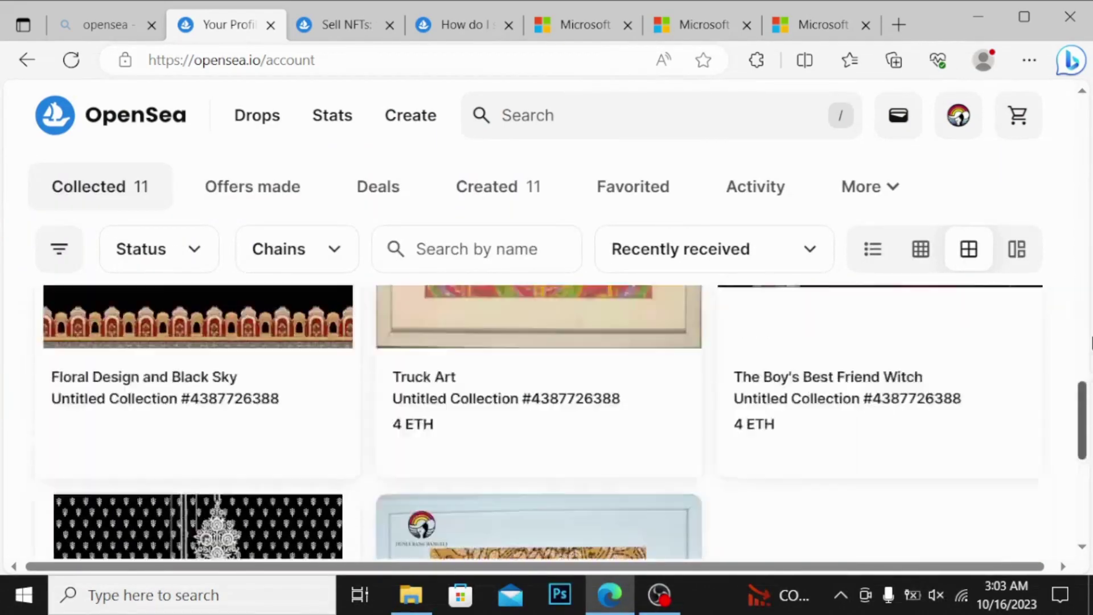
scroll(1091, 341, "up", 10)
scroll(1091, 301, "down", 12)
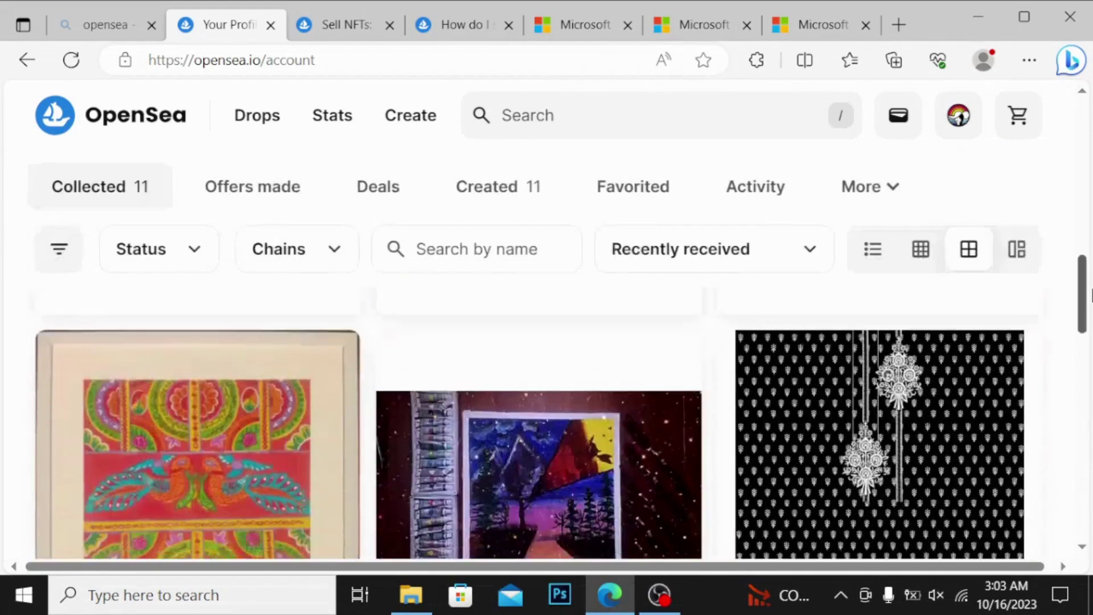
scroll(1091, 296, "up", 15)
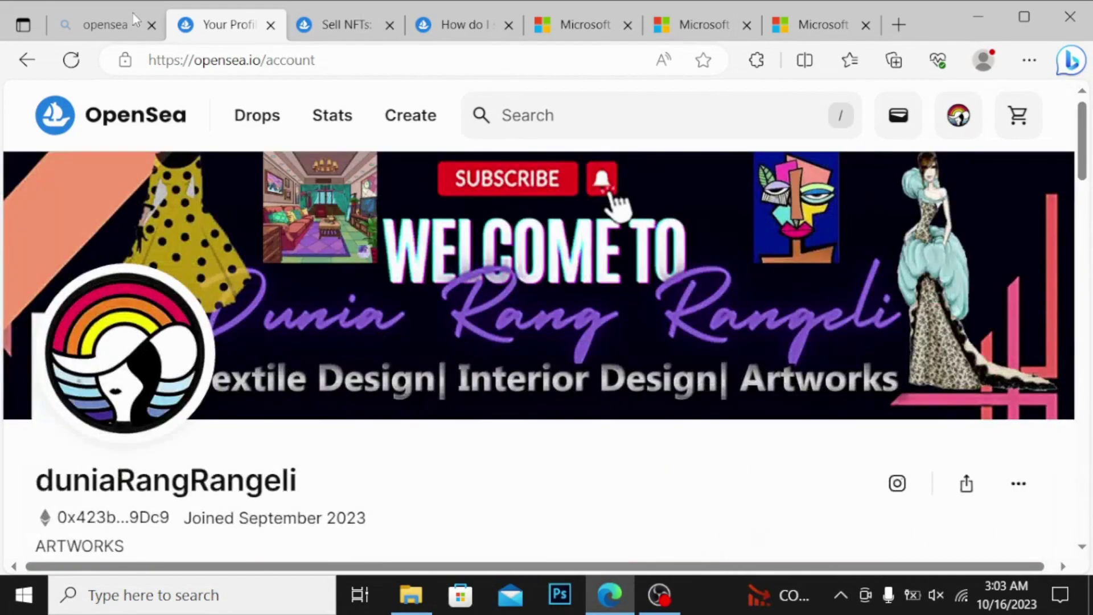
left_click(26, 60)
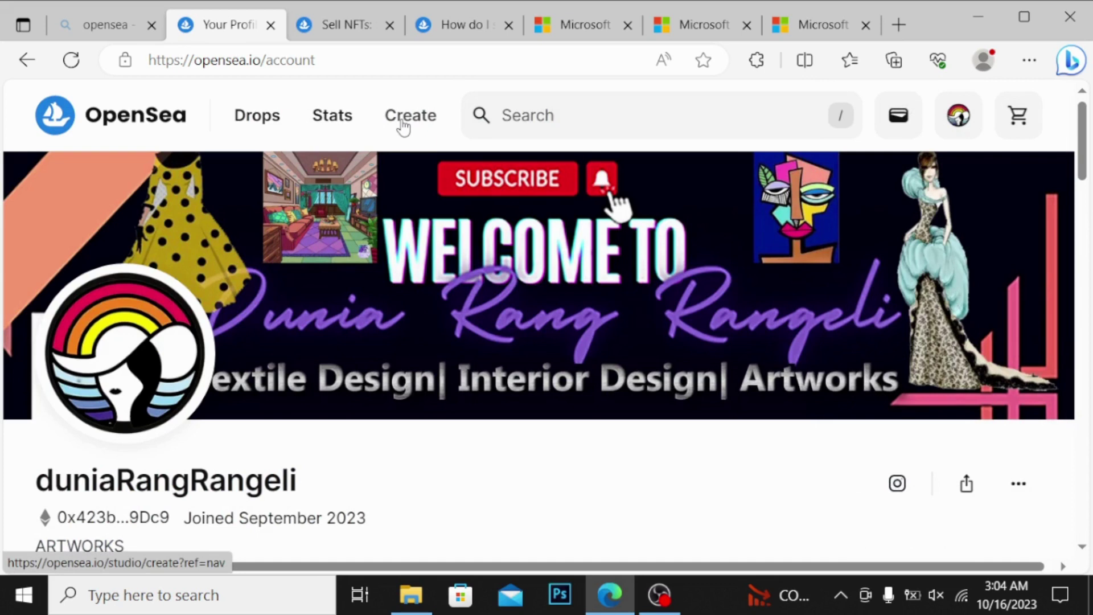
Go to OpenSea's Create page, accepting MetaMask's Polygon switch and signing the sign-in message.
left_click(404, 126)
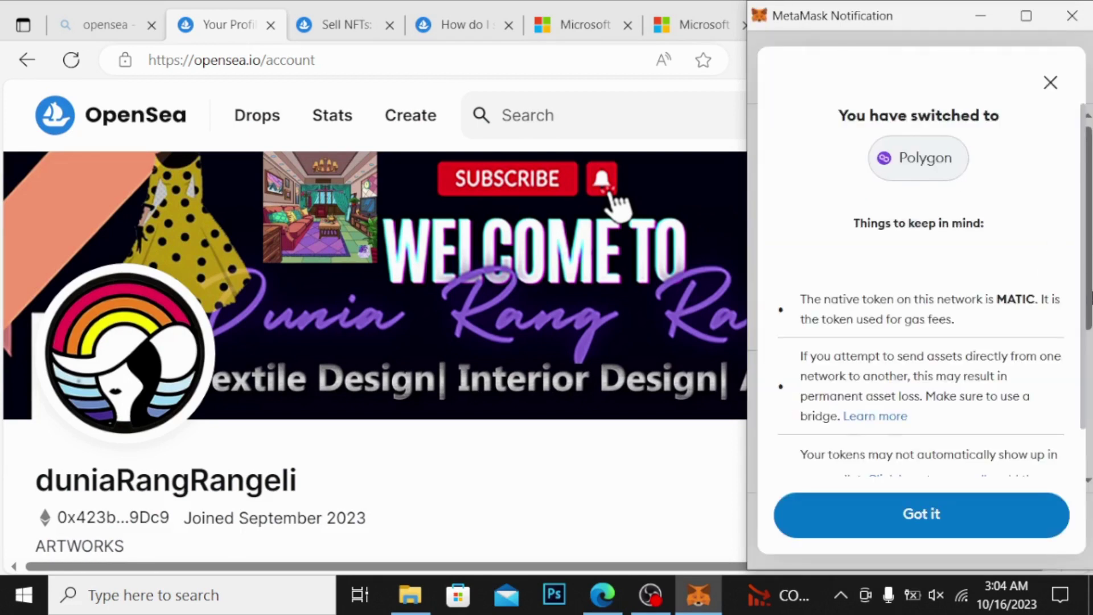
key("Return")
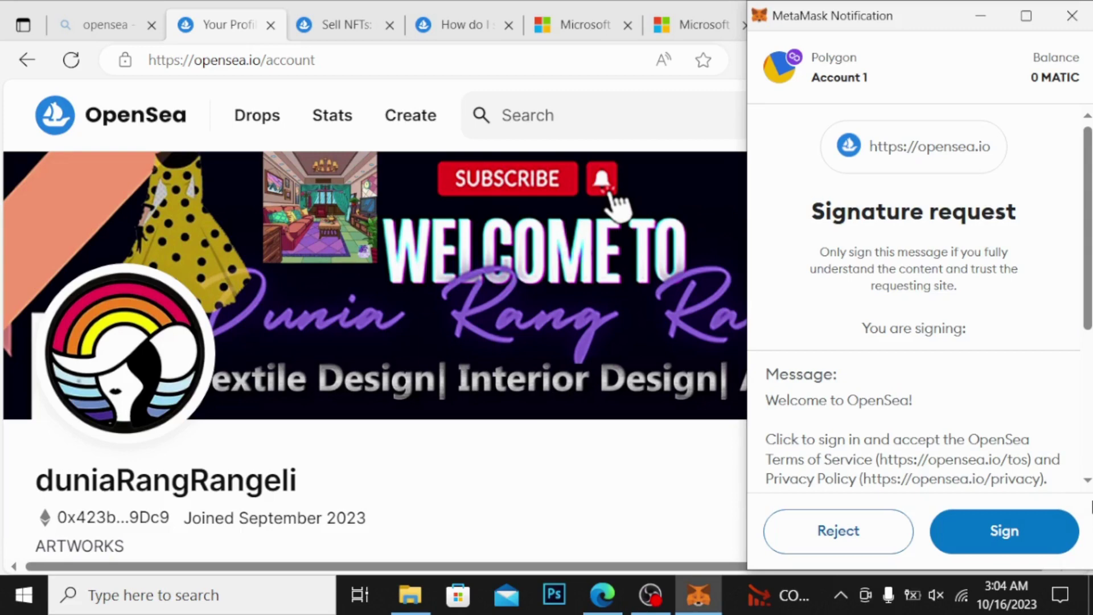
left_click(996, 531)
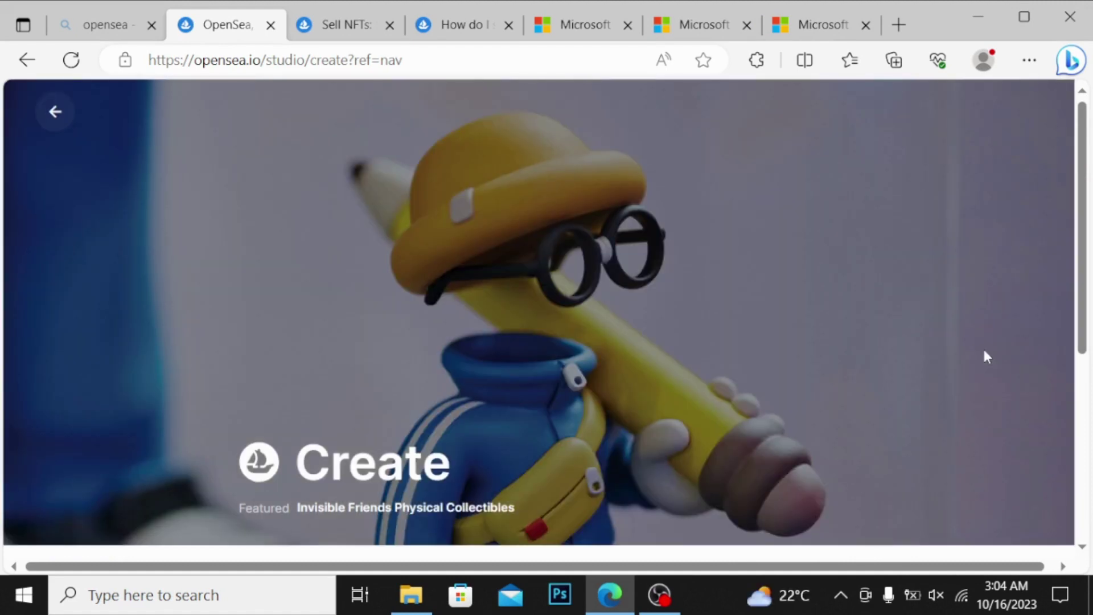
Upload hen 1.jpg as the logo image on the Drop a collection form.
scroll(1089, 484, "down", 5)
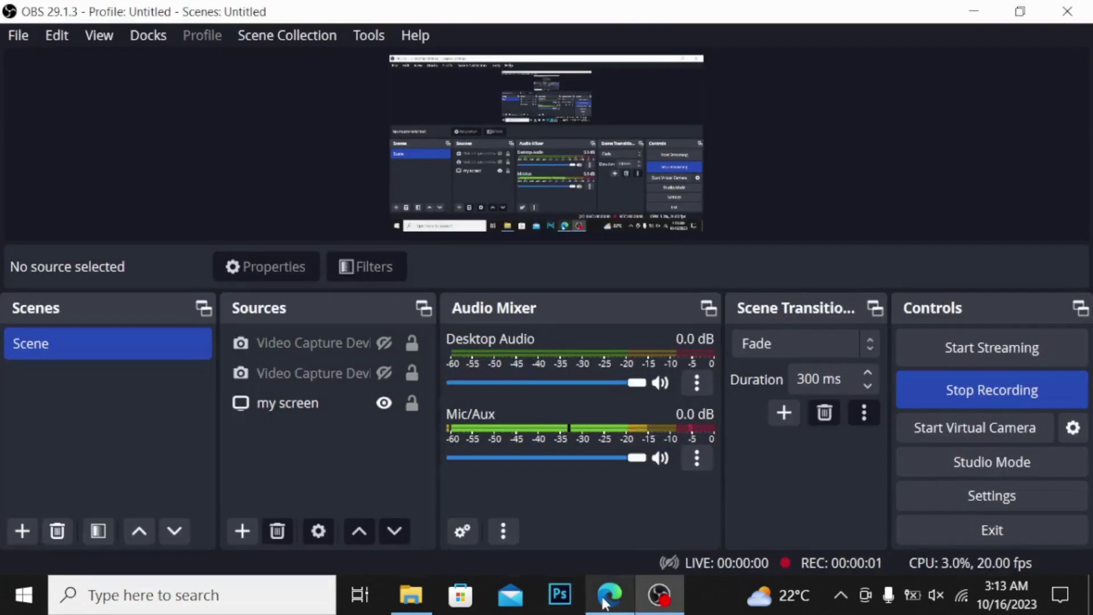
left_click(609, 595)
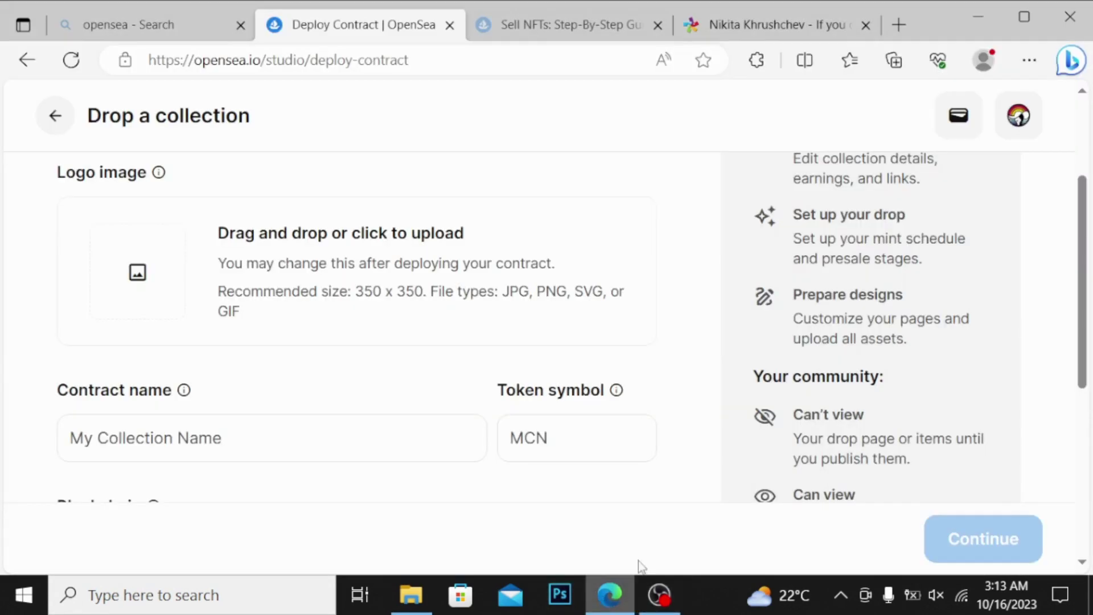
left_click(184, 315)
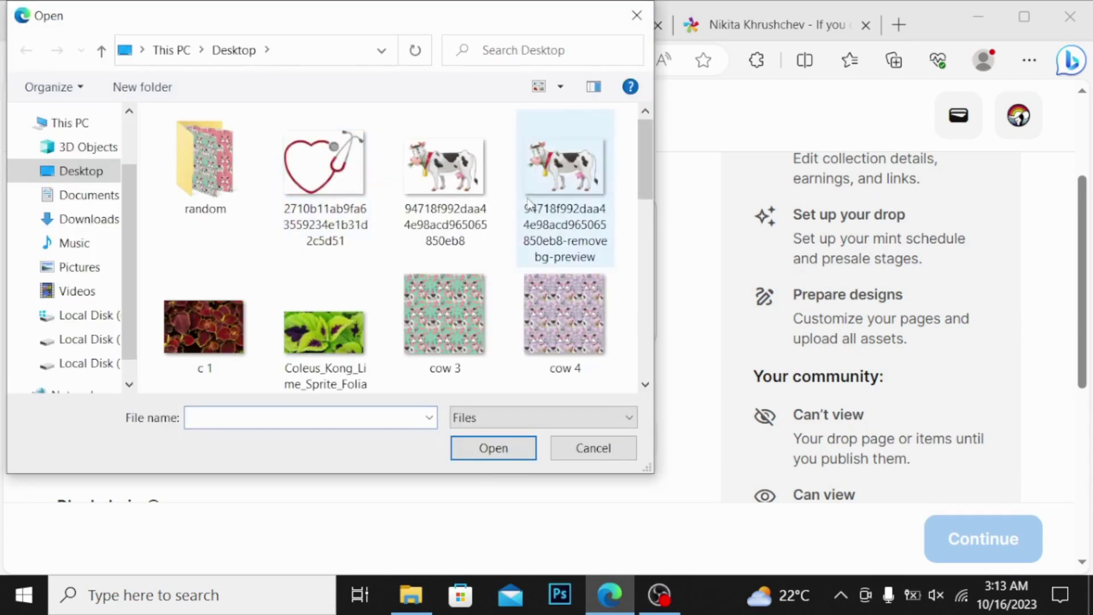
left_click_drag(645, 169, 638, 205)
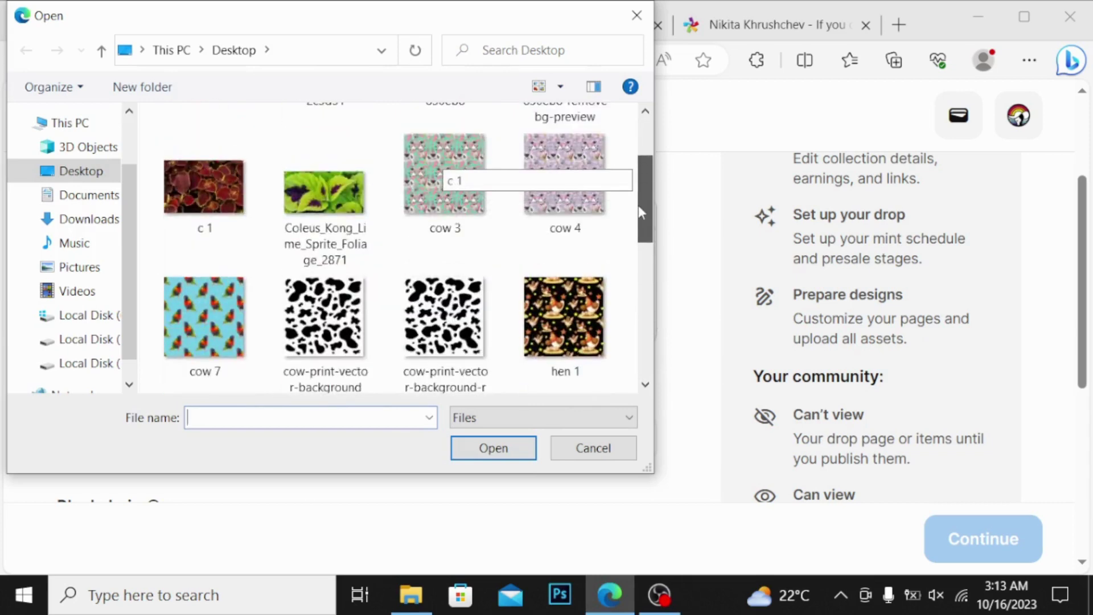
left_click(544, 318)
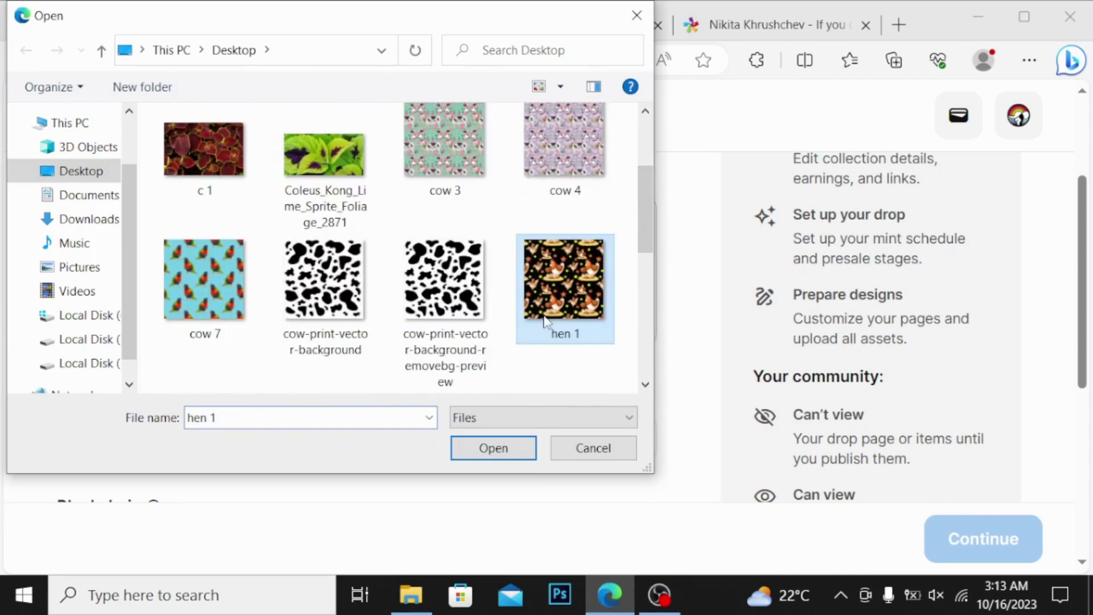
left_click(481, 449)
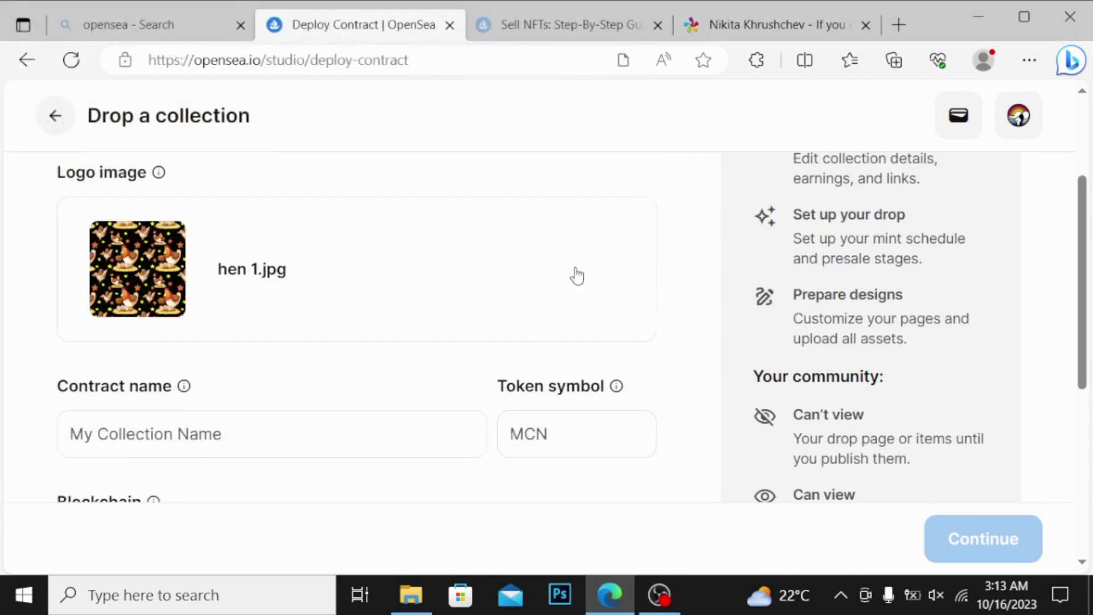
Enter 'Hen in Darks and Stars' as the contract name, giving token symbol HIDAS.
left_click(203, 432)
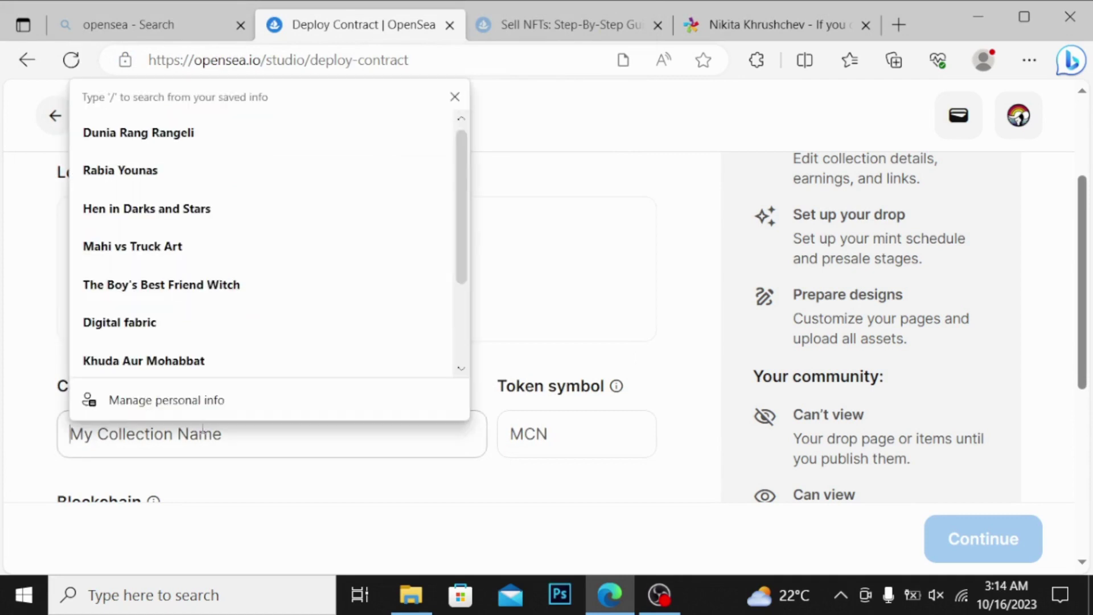
type("H")
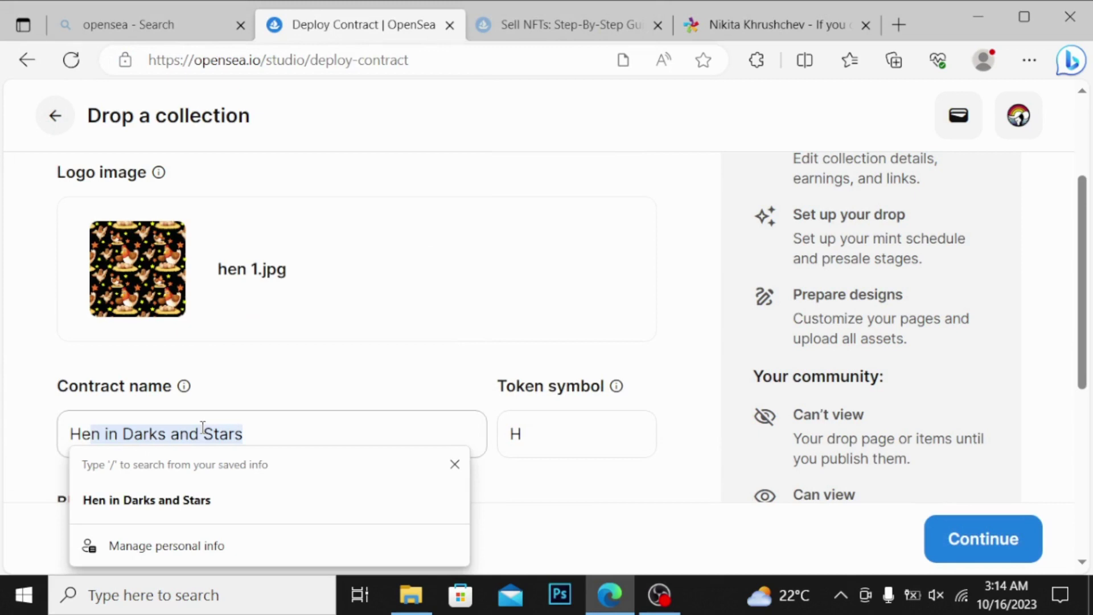
left_click(195, 516)
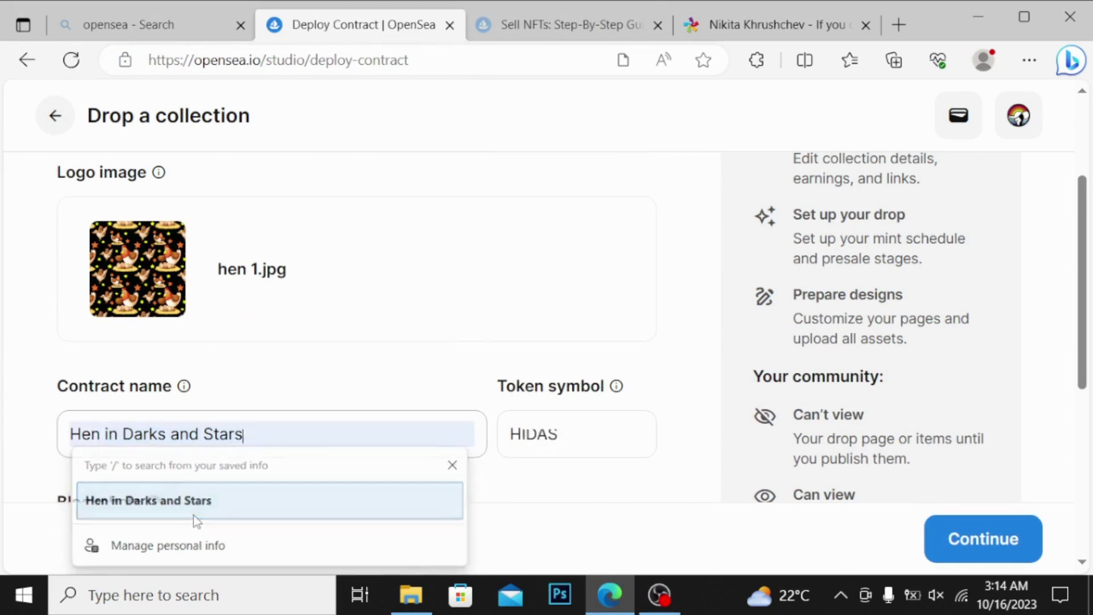
scroll(626, 342, "down", 2)
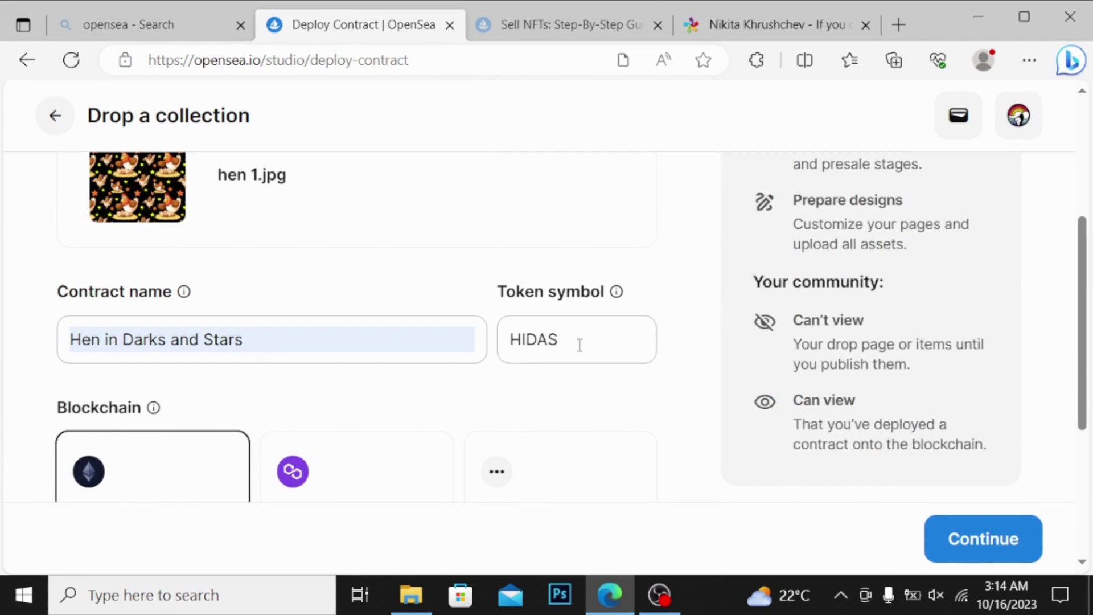
left_click(579, 345)
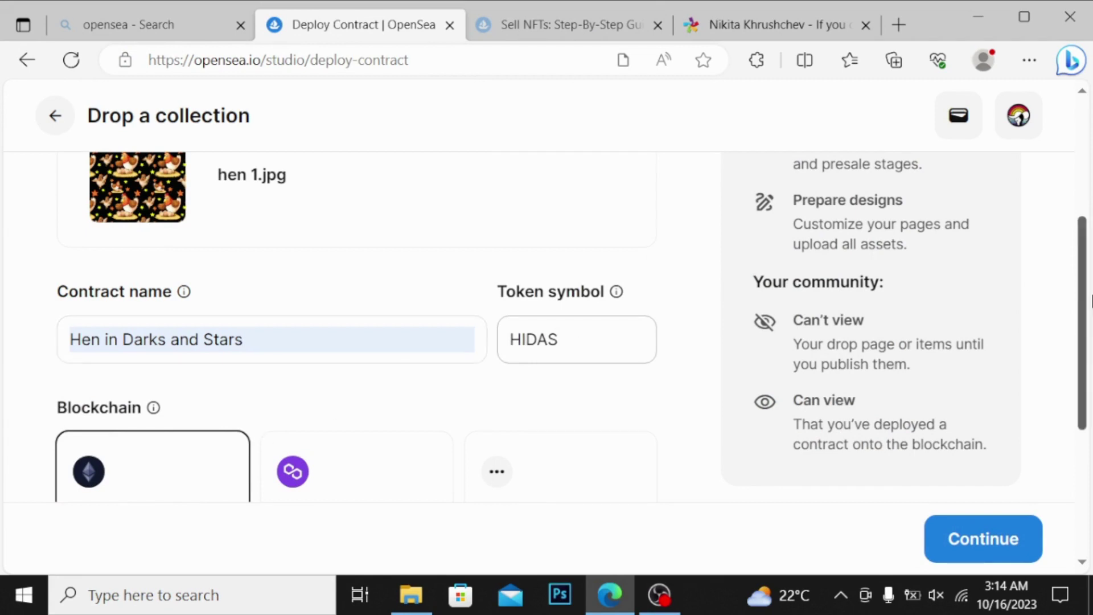
scroll(557, 341, "down", 3)
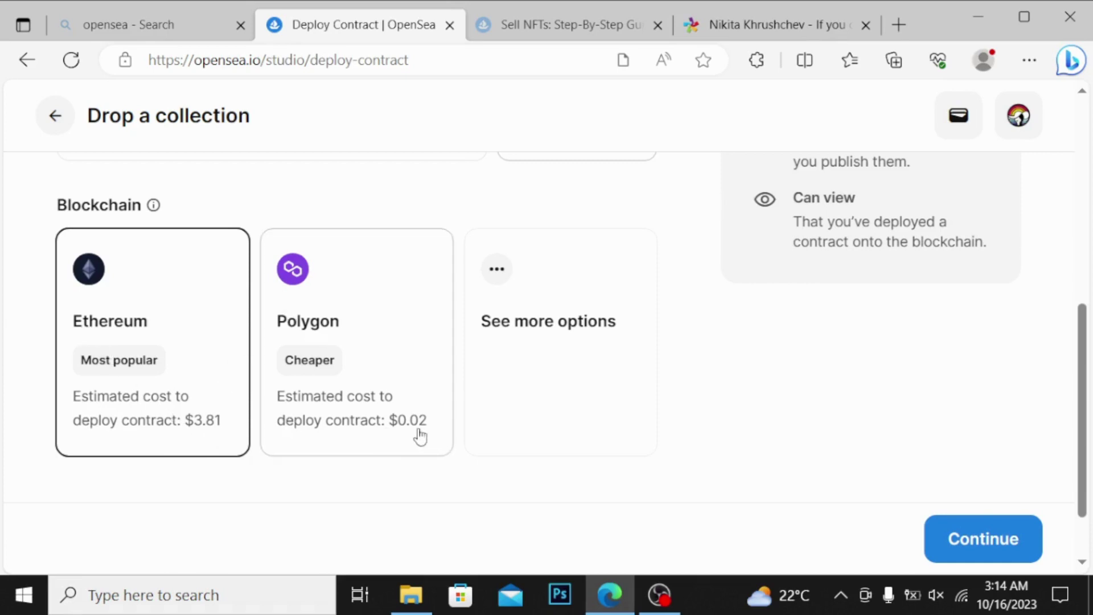
Select Polygon as the blockchain and continue to deploy, triggering the MetaMask transaction request.
left_click(373, 310)
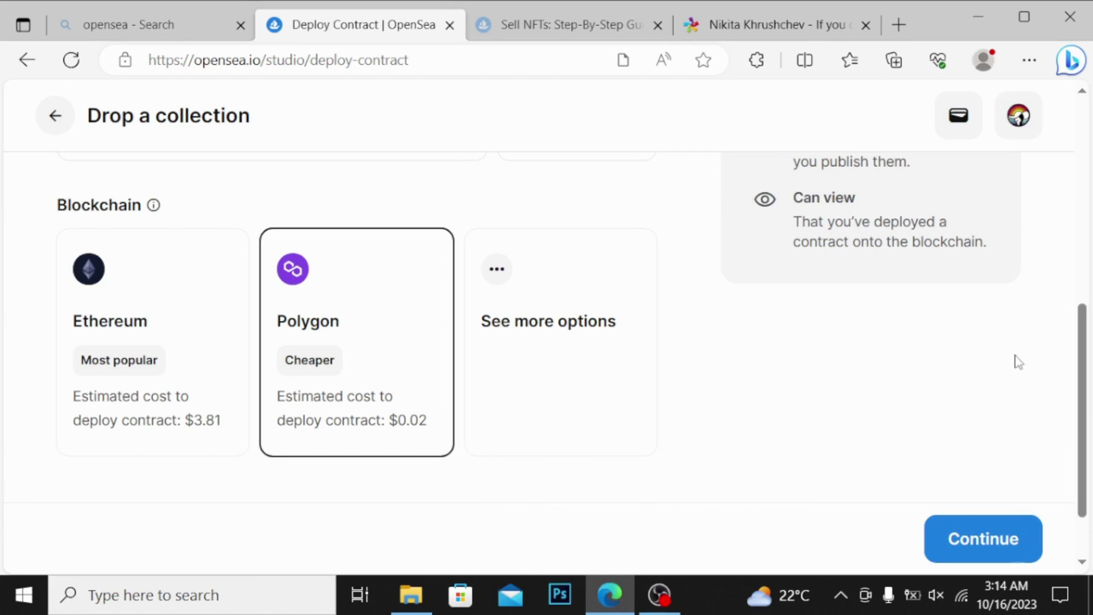
scroll(1089, 424, "down", 1)
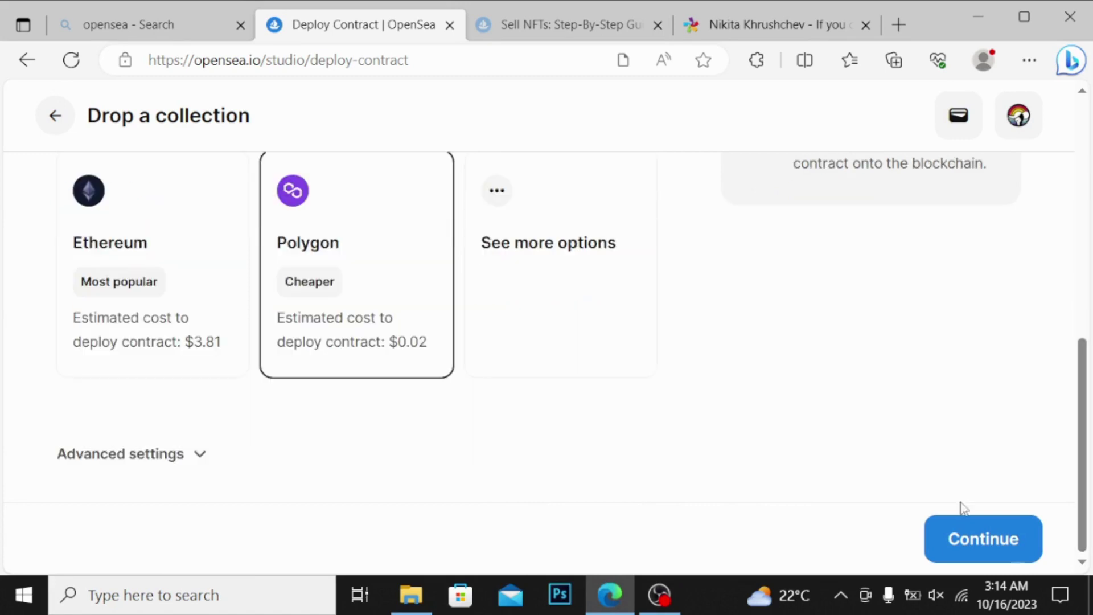
left_click(978, 541)
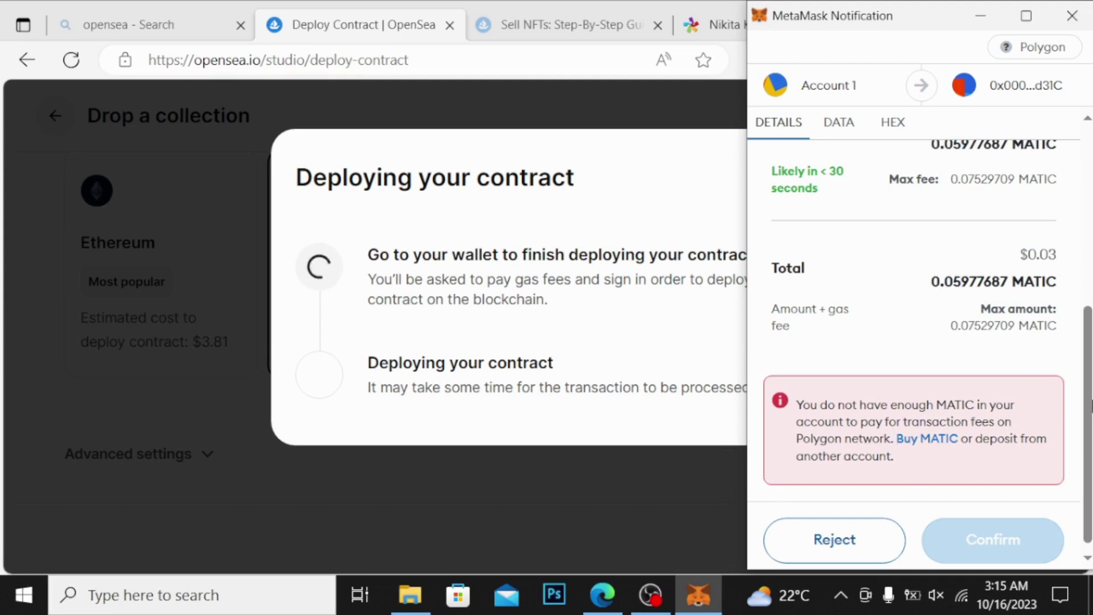
scroll(1091, 405, "down", 1)
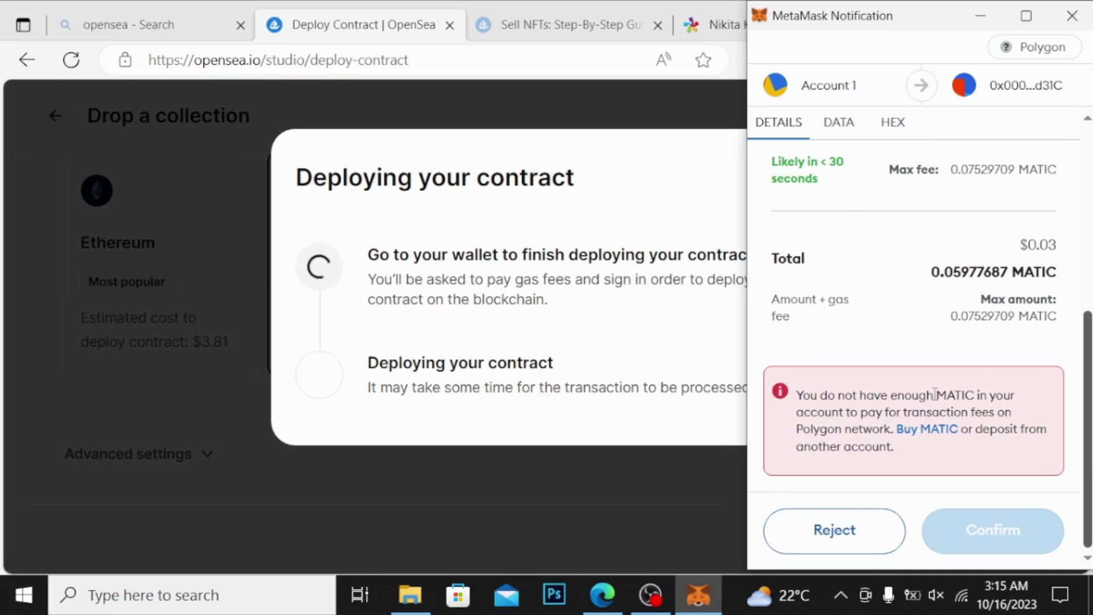